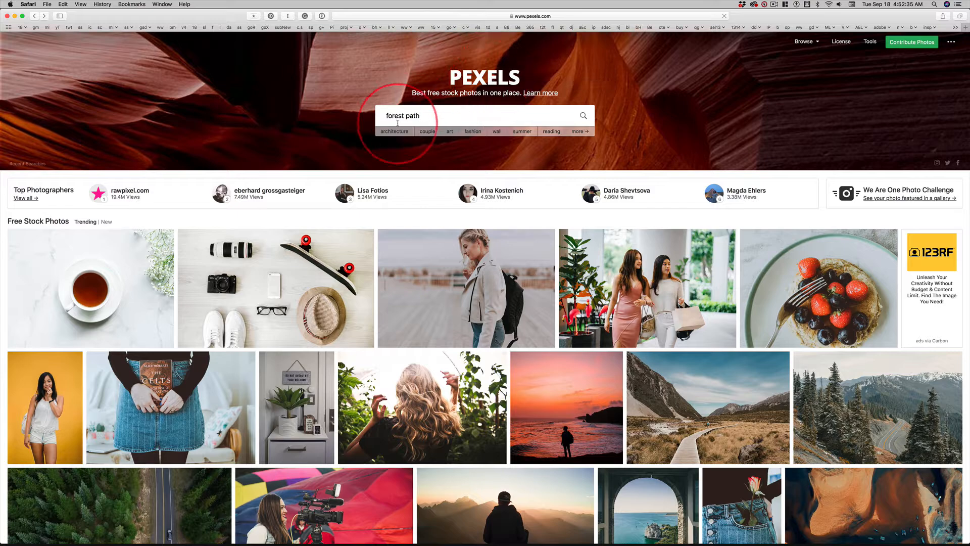
- Search Pexels for "forest path" and open the photo of the sunlit pathway between green leaf trees
key(Return)
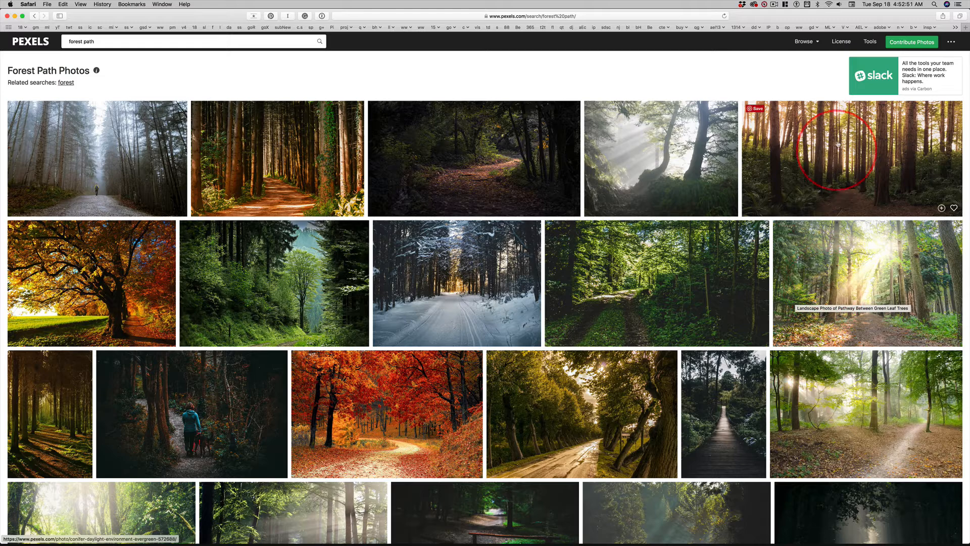
scroll(714, 299, down, 2)
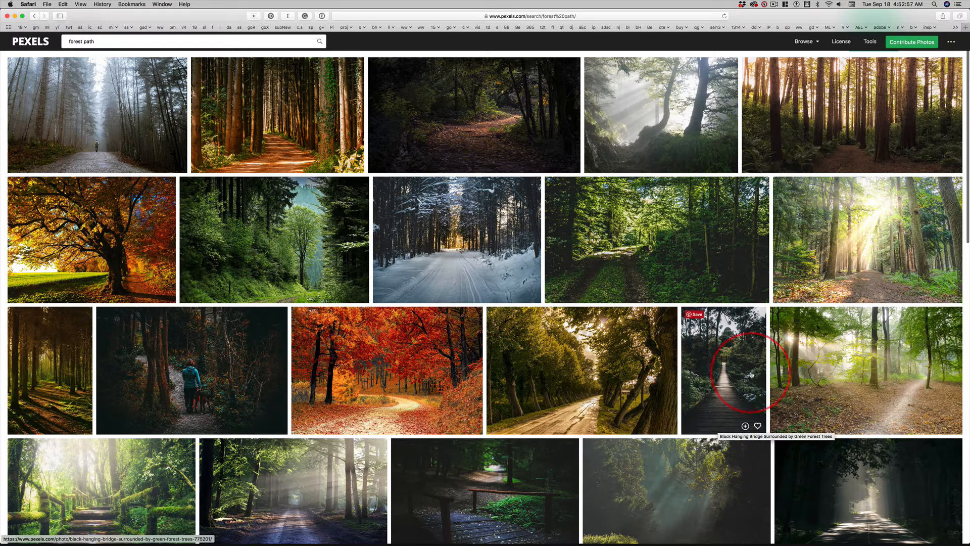
click(860, 259)
- Download the photo at its original size of 5997 x 3992 and dismiss the Adobe Stock advertisement
click(773, 113)
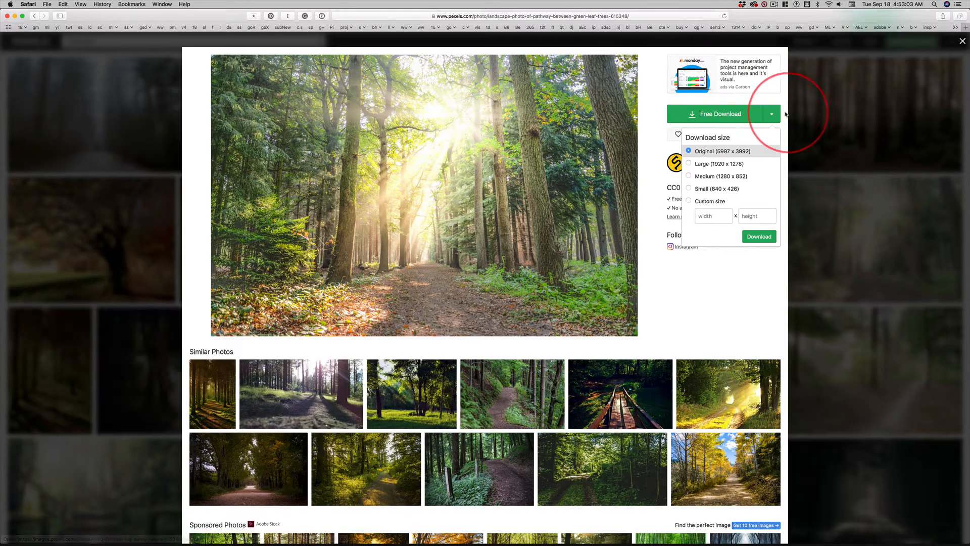
click(772, 114)
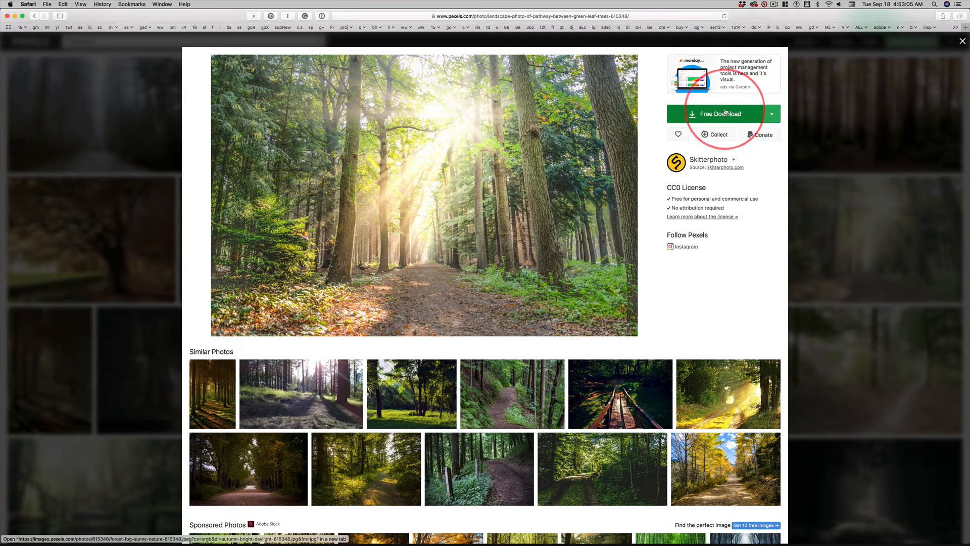
click(773, 117)
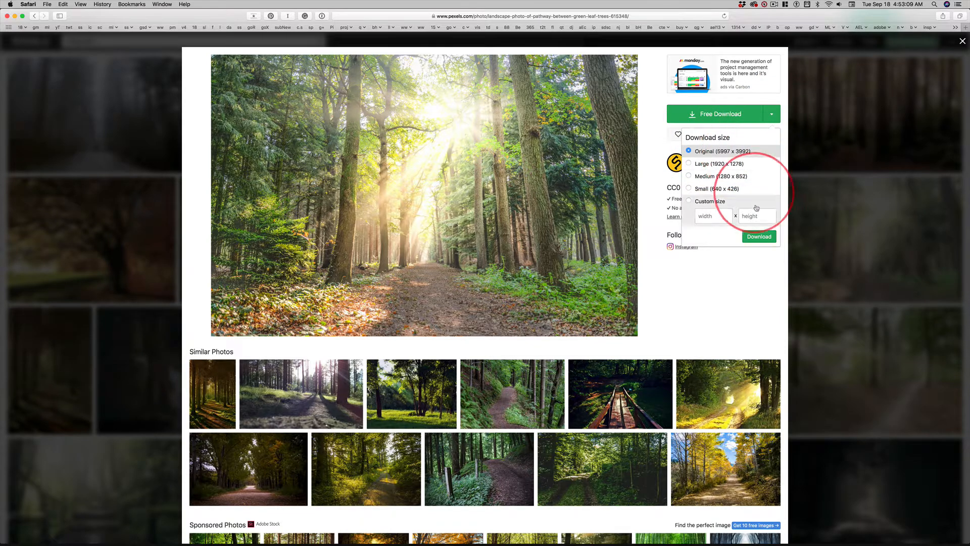
click(762, 237)
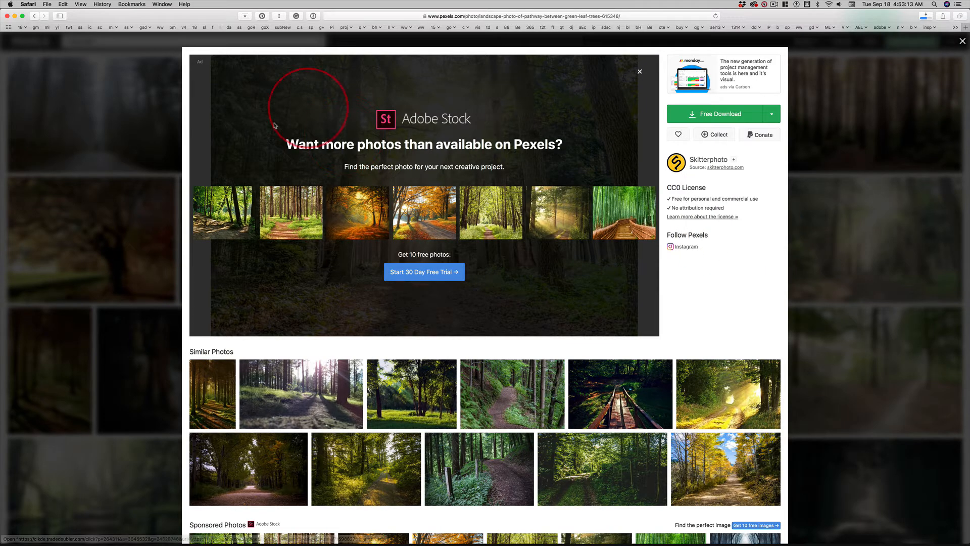
click(640, 71)
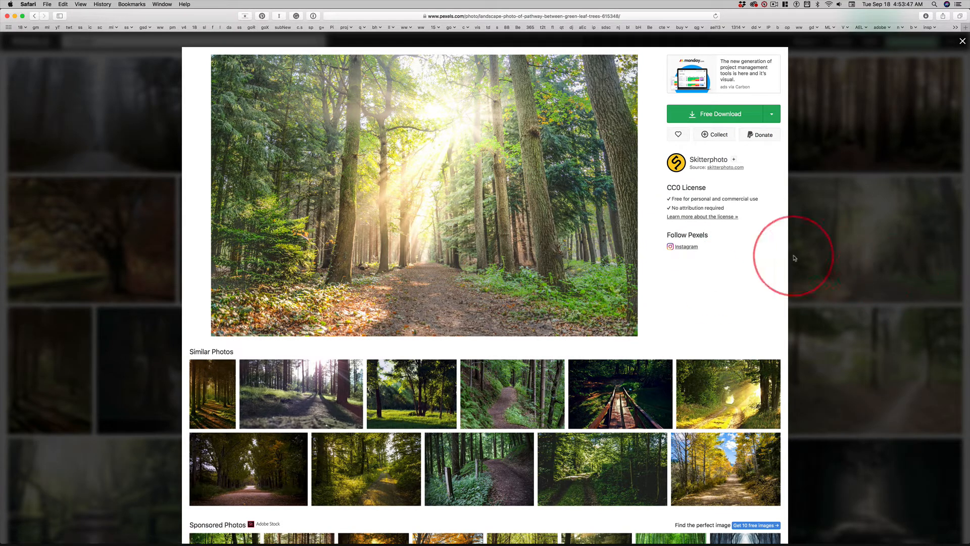
- Reveal the downloaded autumn-bright-daylight-615348.jpg in Finder and open it in Photoshop
key(super+Tab)
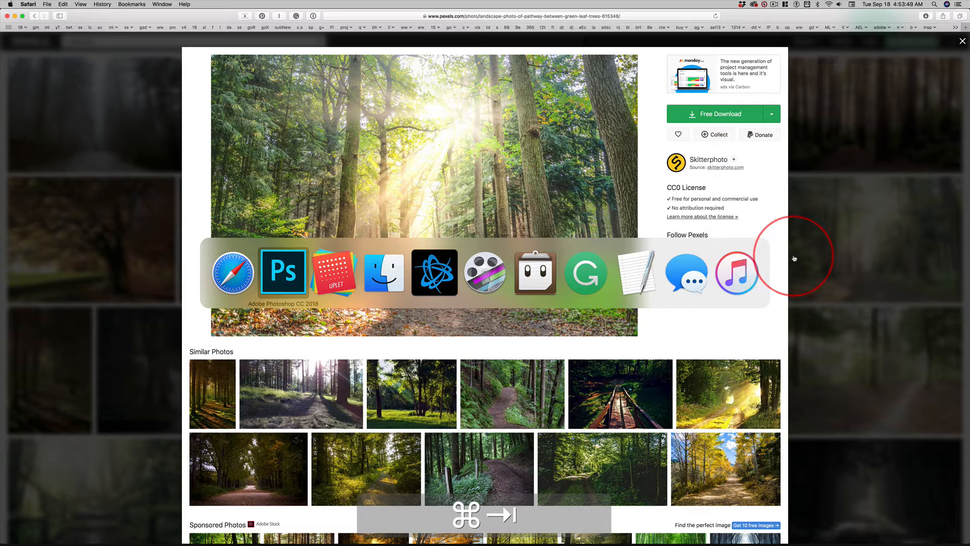
key(super+shift+Tab)
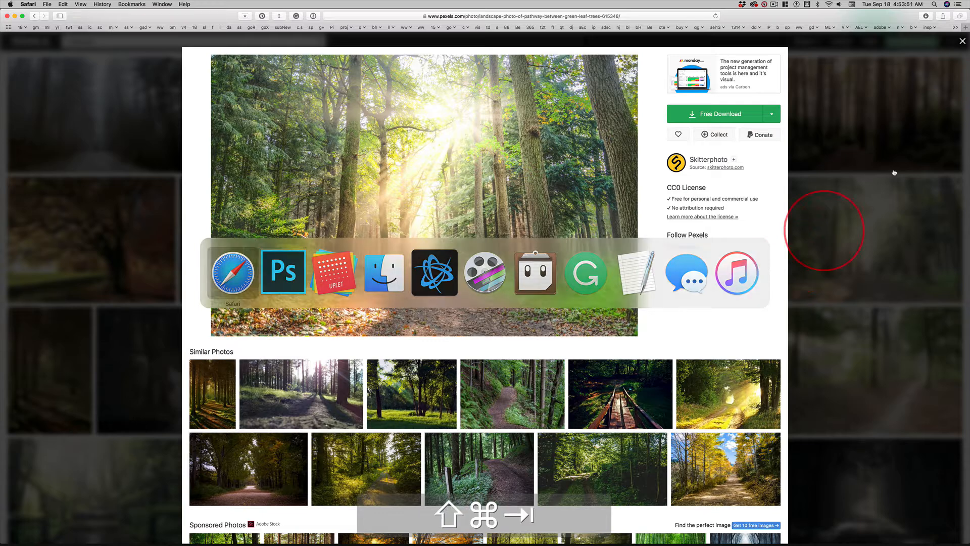
click(926, 16)
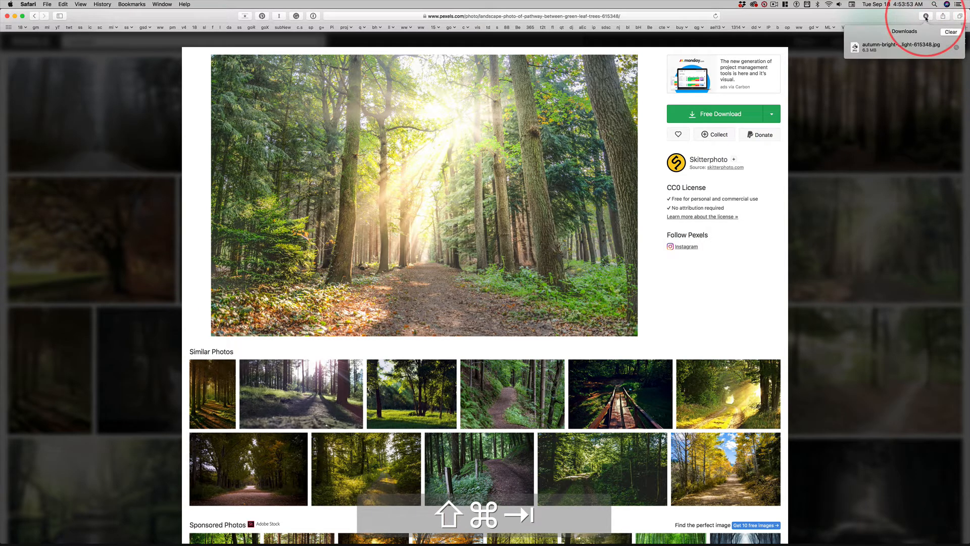
click(957, 48)
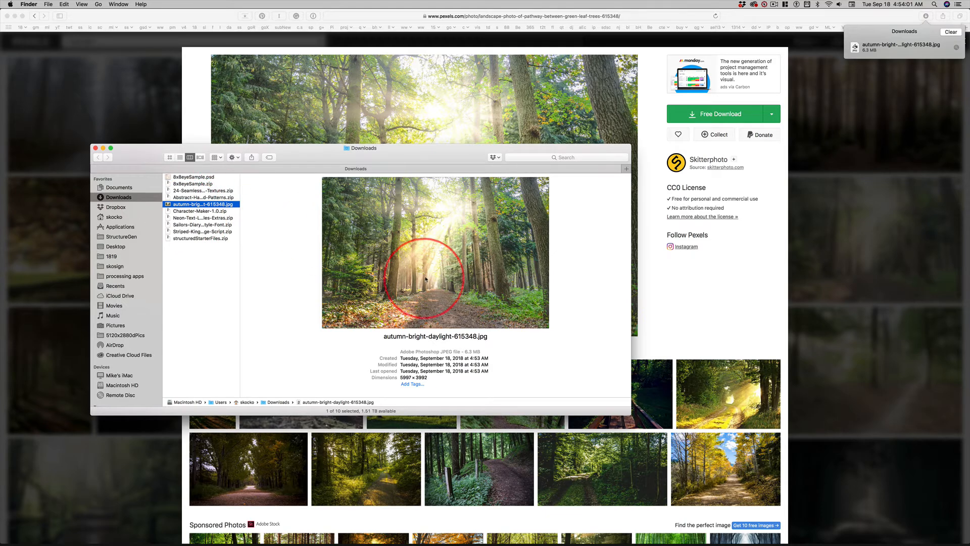
drag(437, 250, 214, 523)
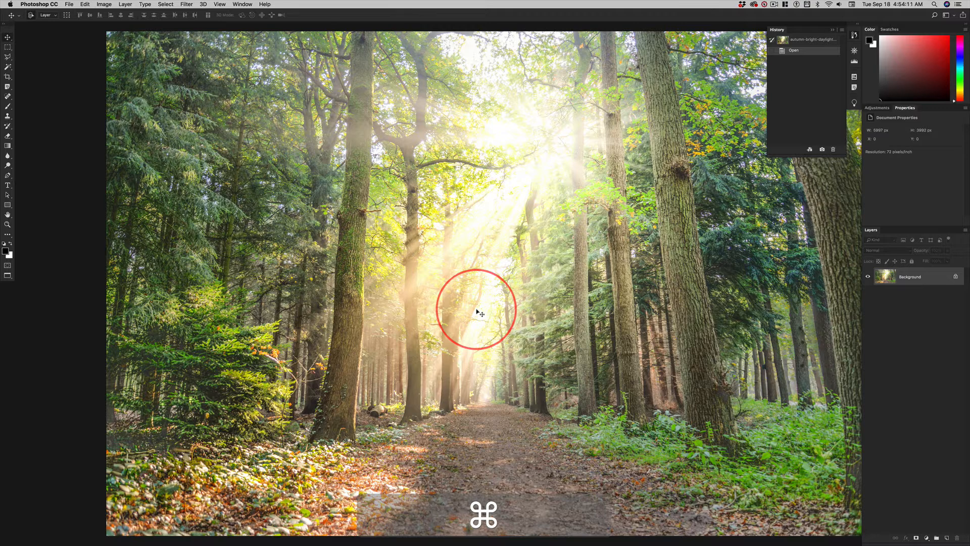
- Fit the whole forest photo in view and cycle through the screen modes back to full screen with menus
key(cmd+minus)
drag(436, 210, 382, 236)
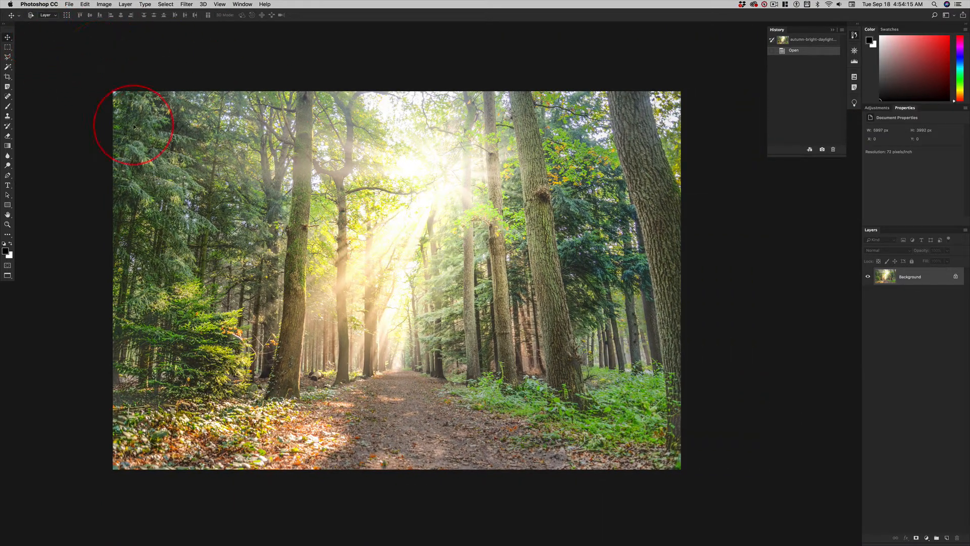
key(f)
key(f)
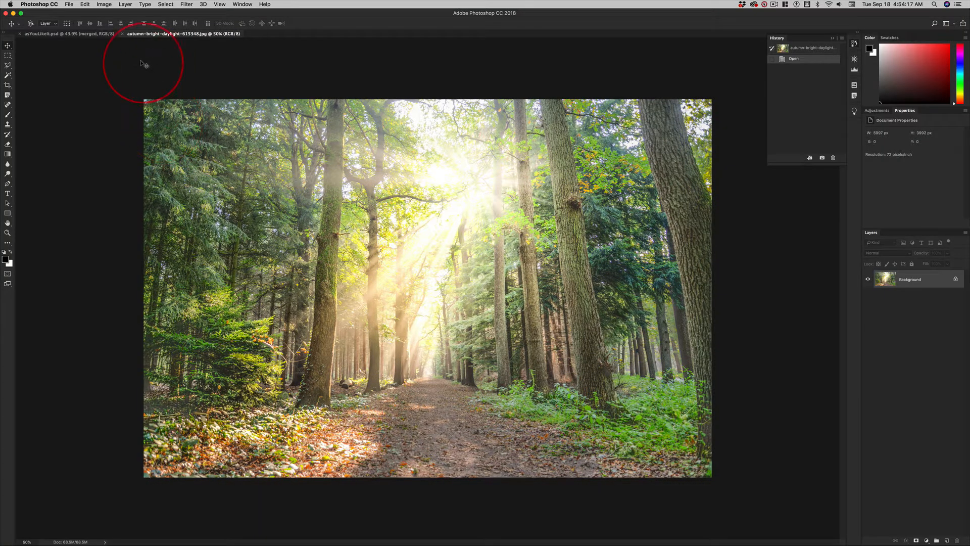
key(f)
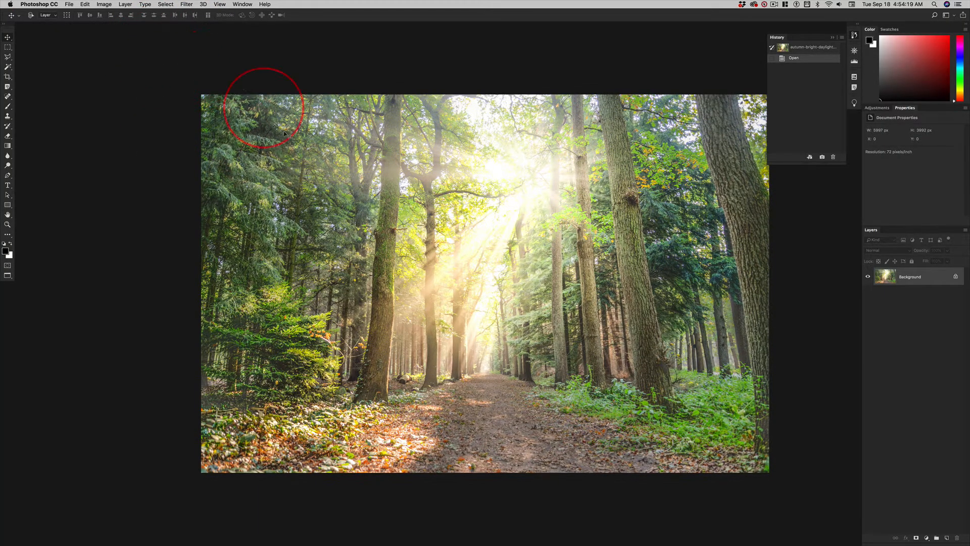
scroll(548, 254, right, 5)
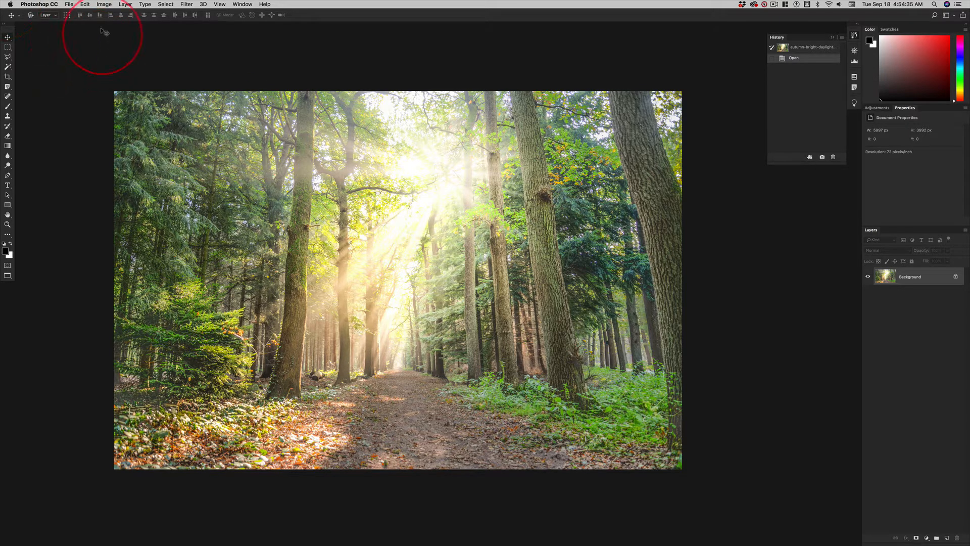
- Open the Image Size settings for the forest photo
click(103, 5)
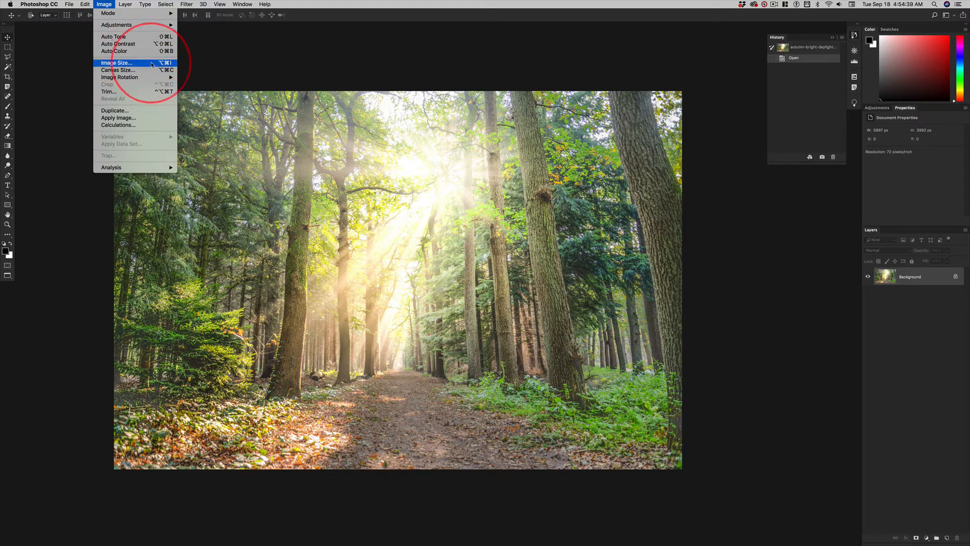
click(107, 5)
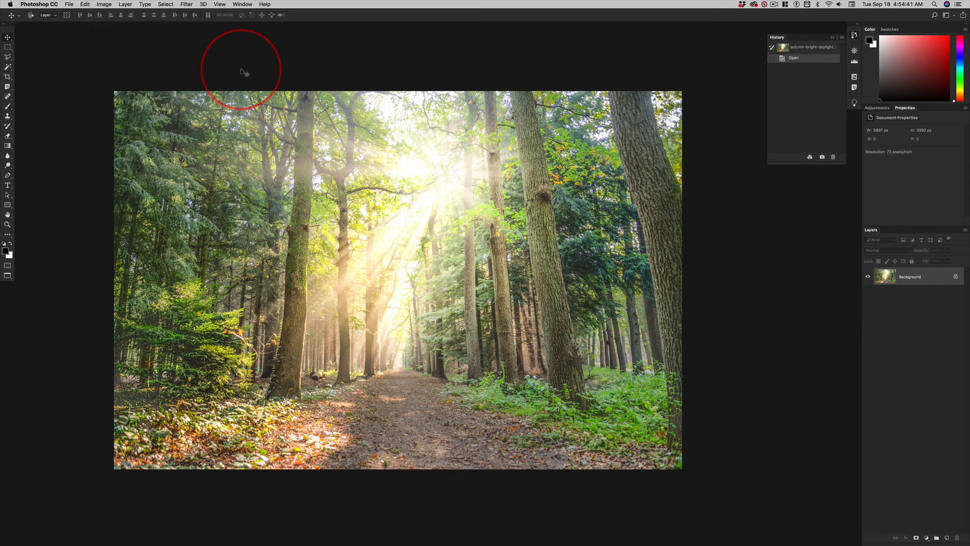
key(alt+super+i)
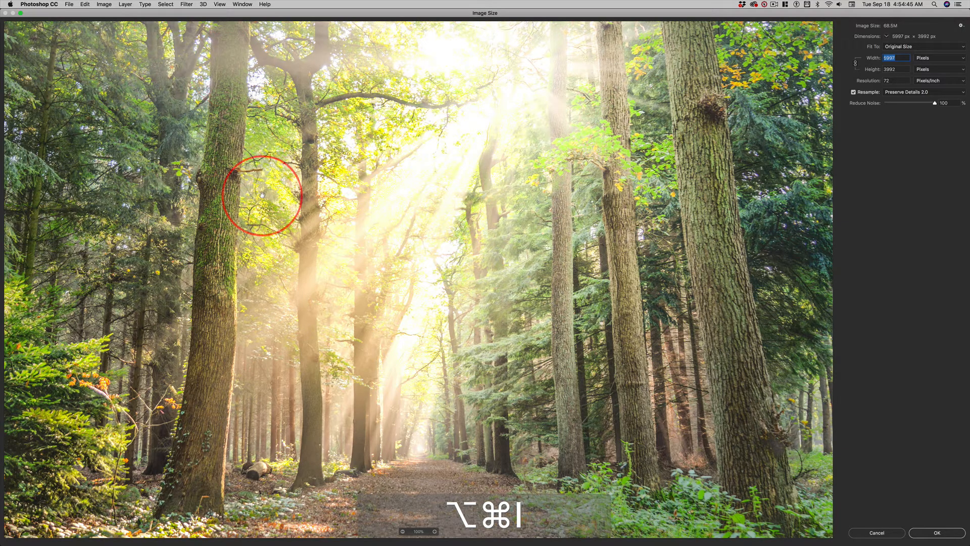
- Try a resolution of 180 pixels/inch with resampling on, and reset the image size settings
click(886, 81)
text(180)
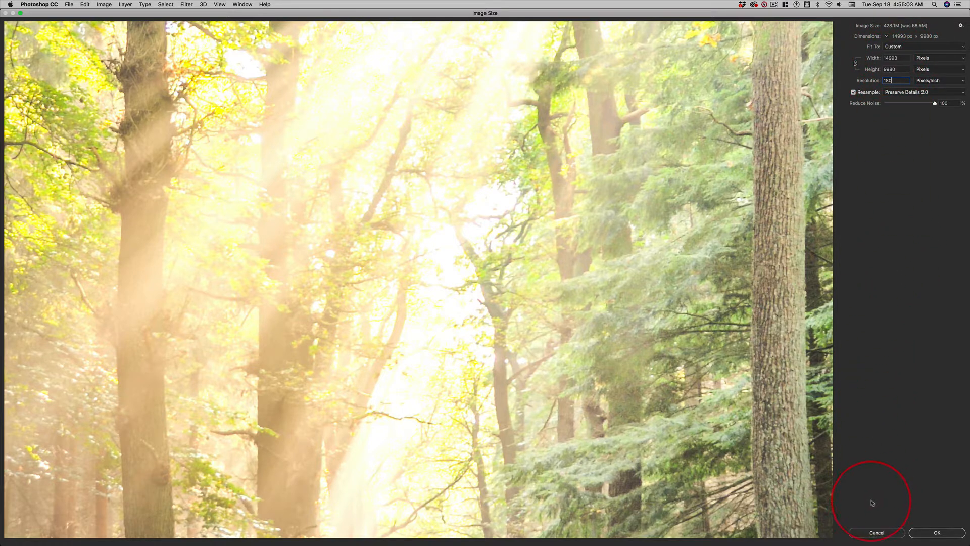
key(alt)
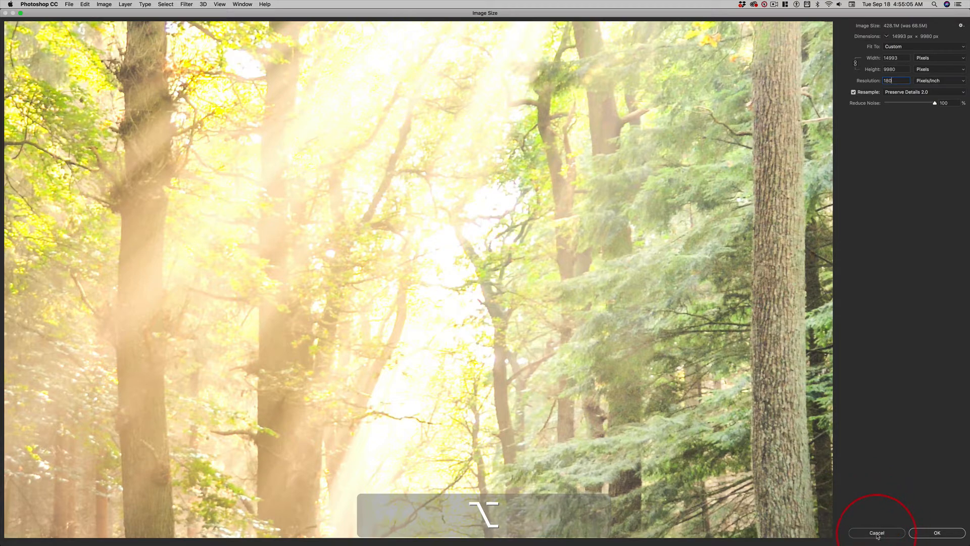
key(alt)
alt+click(878, 533)
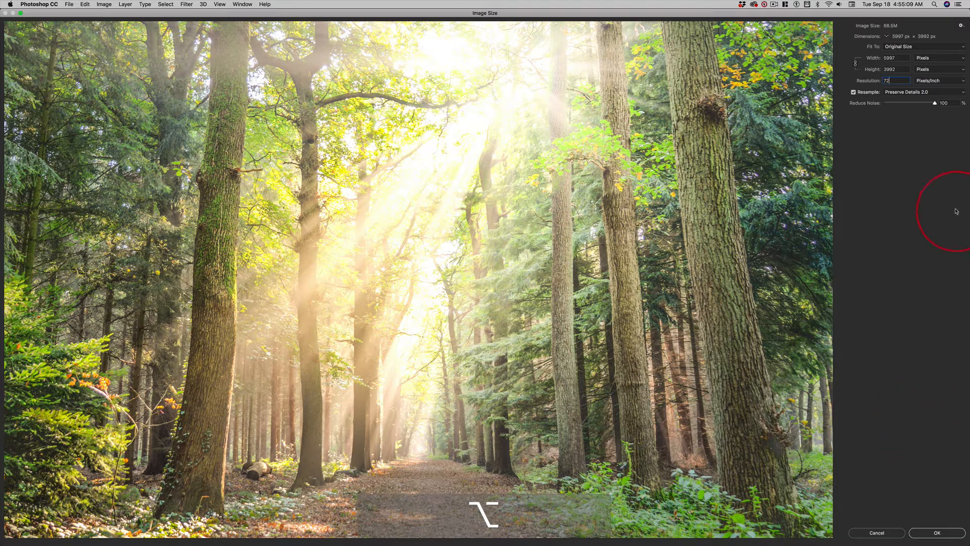
- Turn off resampling and set the photo's resolution to 180 pixels/inch
click(853, 93)
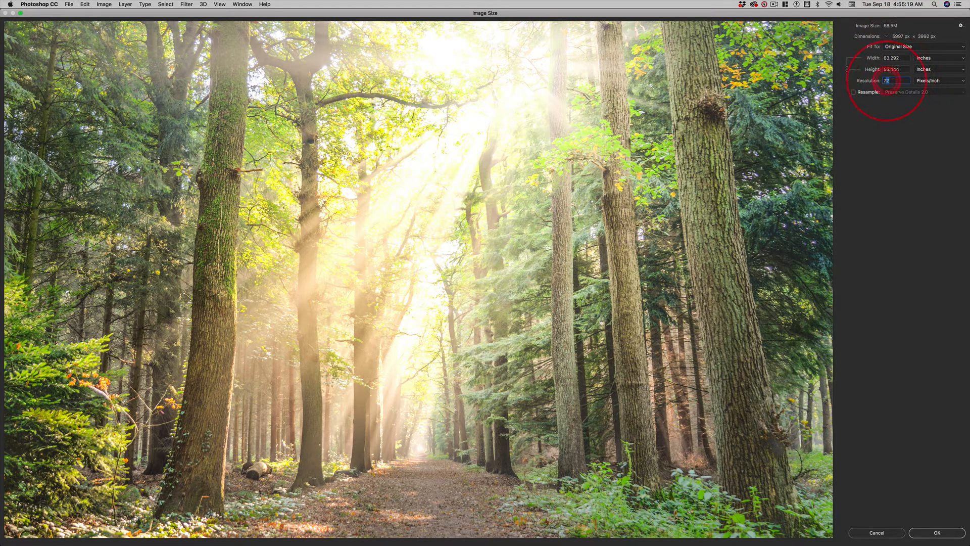
text(1802)
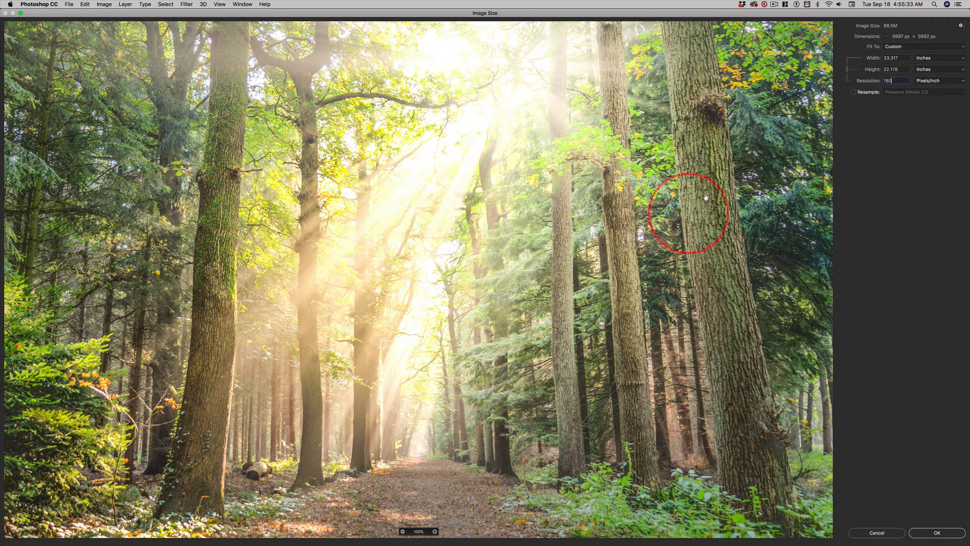
click(939, 533)
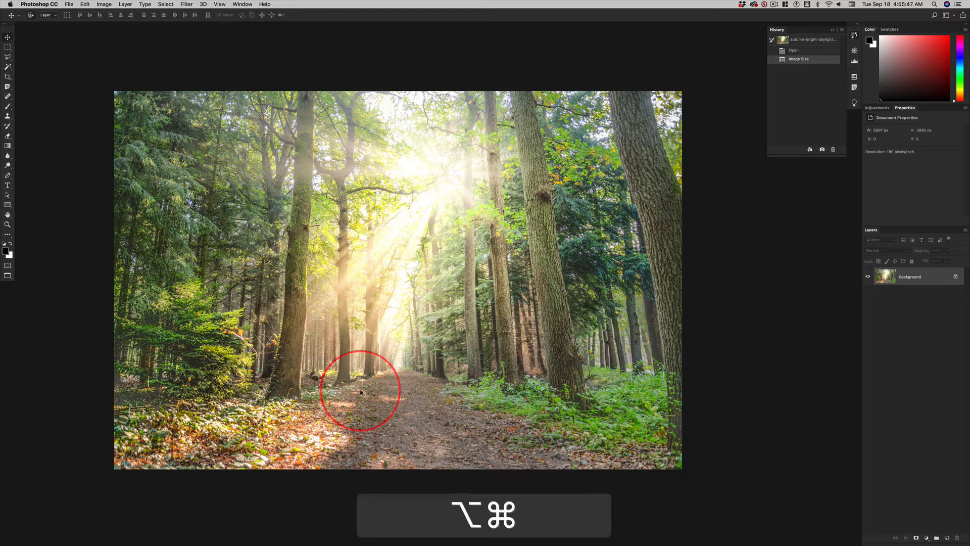
- Resize the photo to a height of 6010 pixels with resampling on and dimensions measured in pixels
key(alt+super+i)
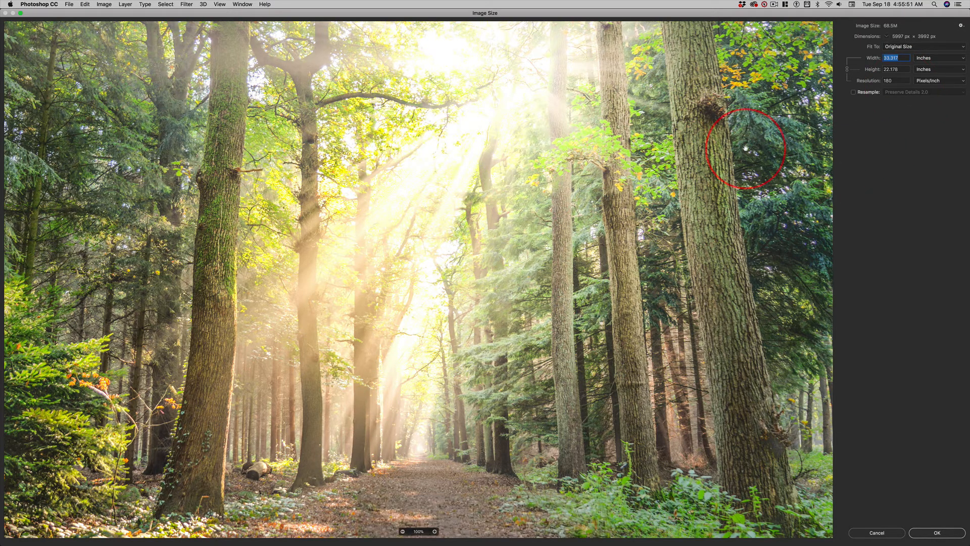
click(853, 93)
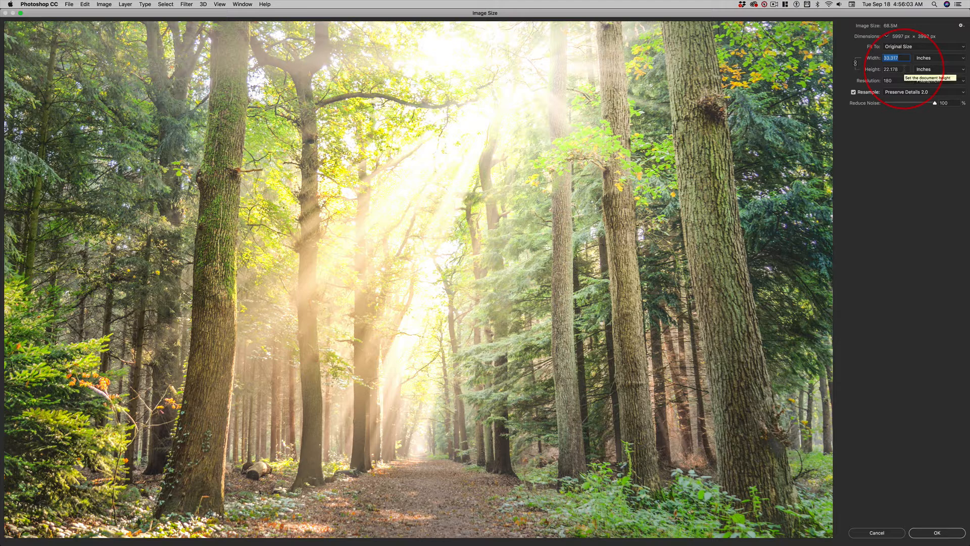
click(938, 69)
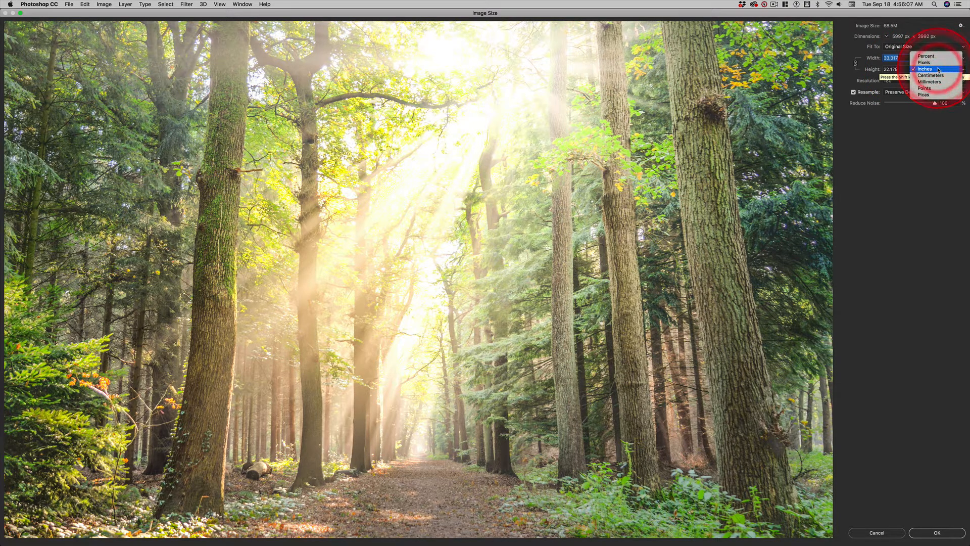
click(938, 63)
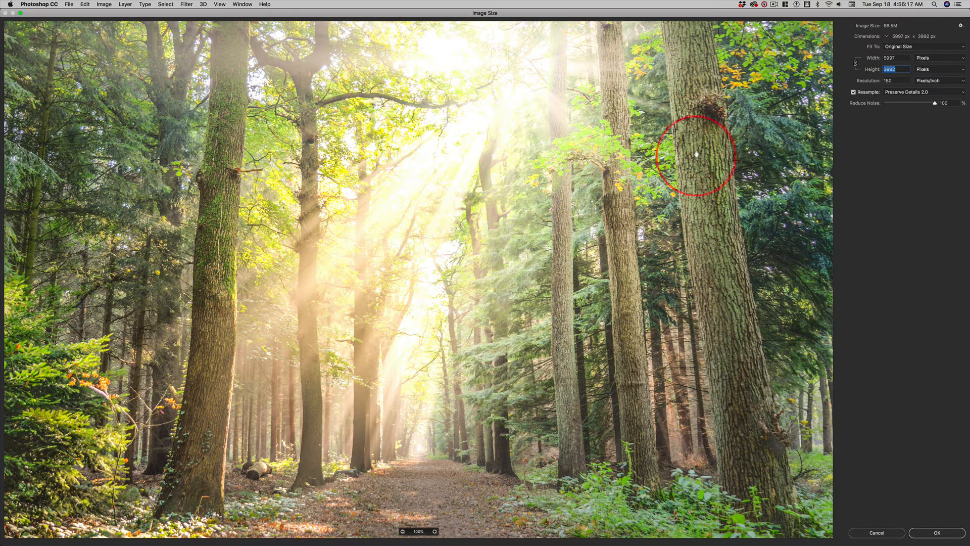
text(6010)
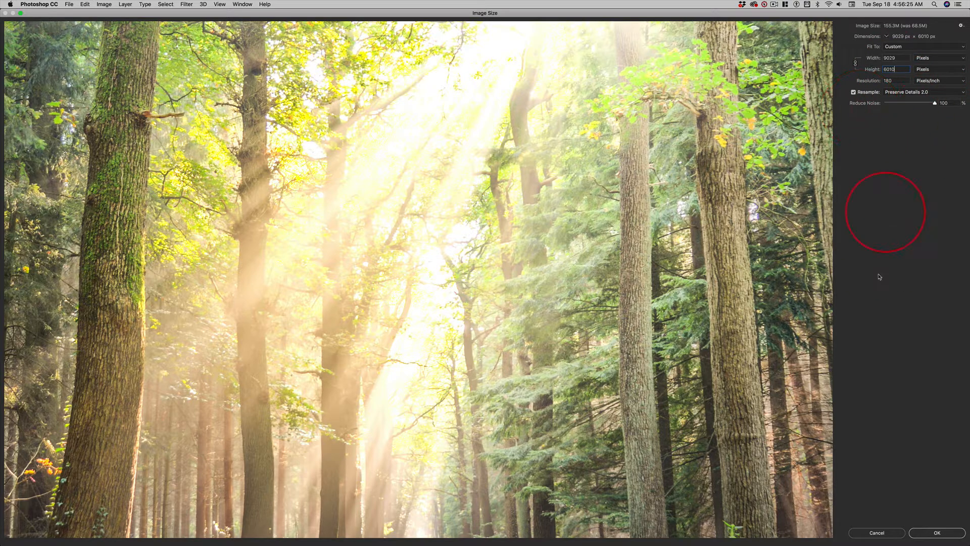
click(939, 534)
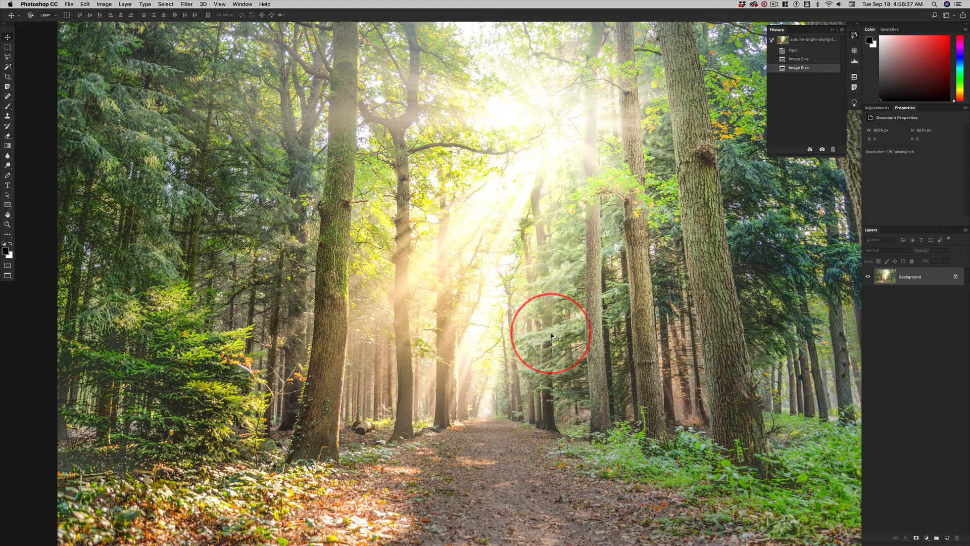
- Set up a crop frame of 4227 × 6010 px on the forest photo using the W x H x Resolution option
key(super+minus)
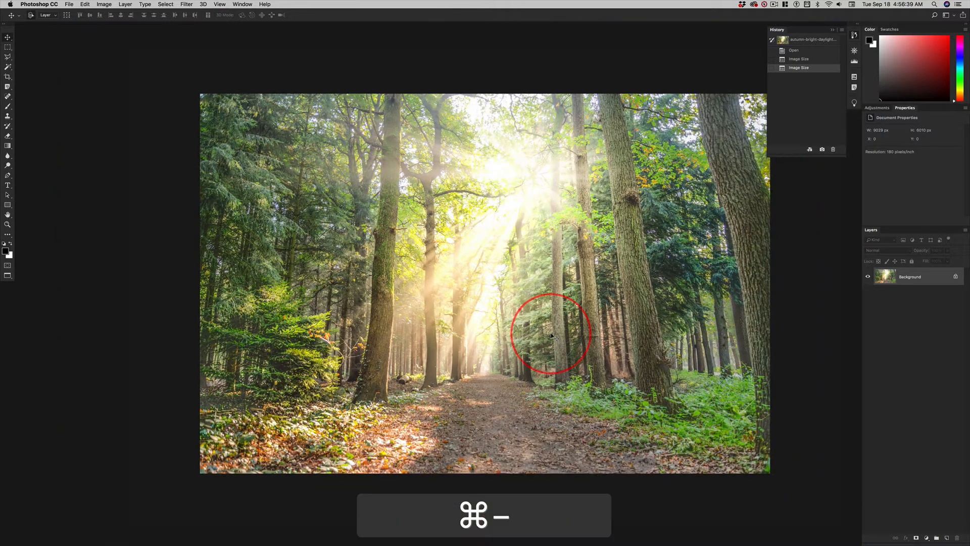
drag(534, 285, 457, 282)
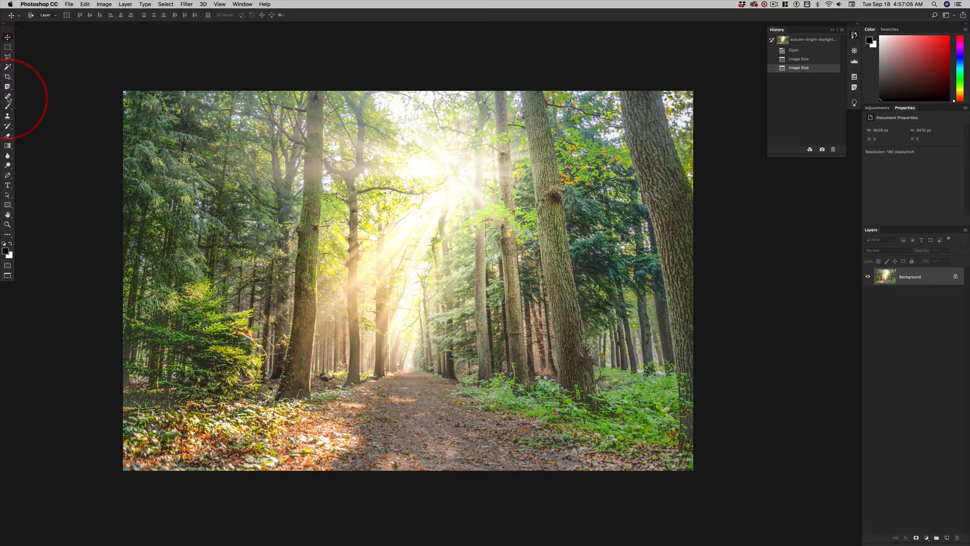
click(7, 78)
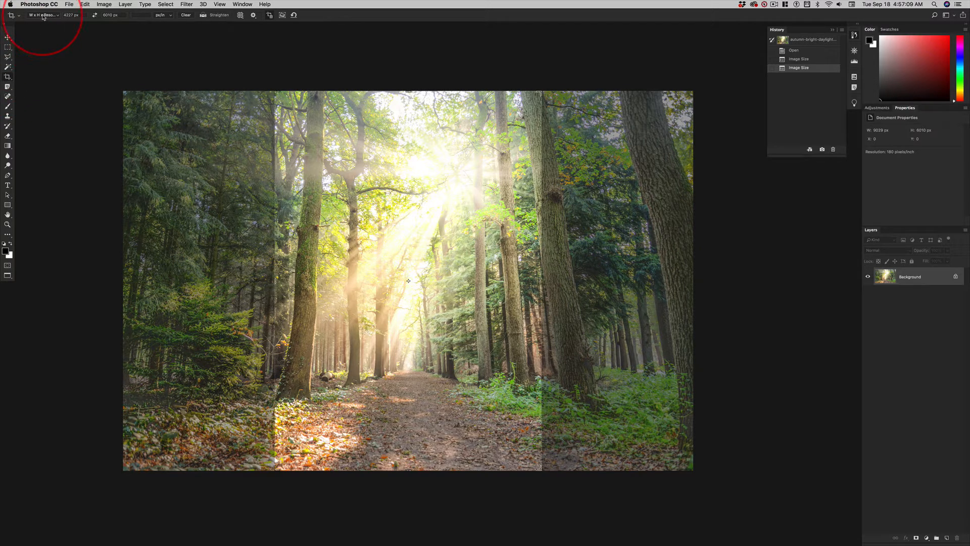
click(44, 15)
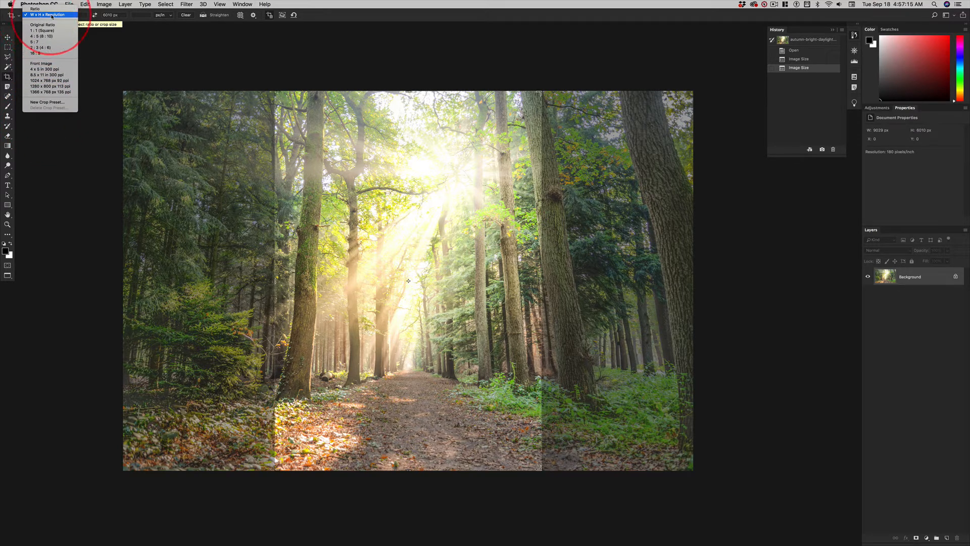
click(51, 16)
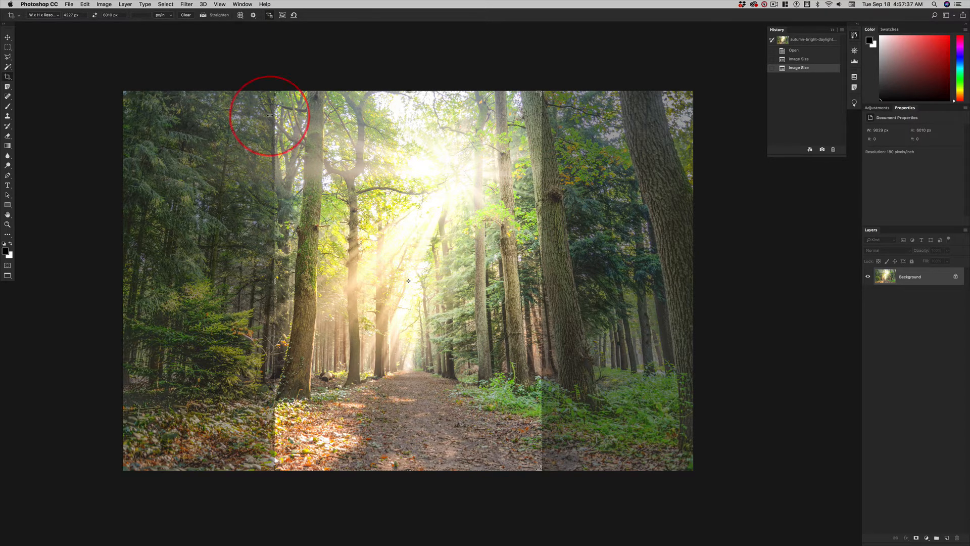
click(444, 260)
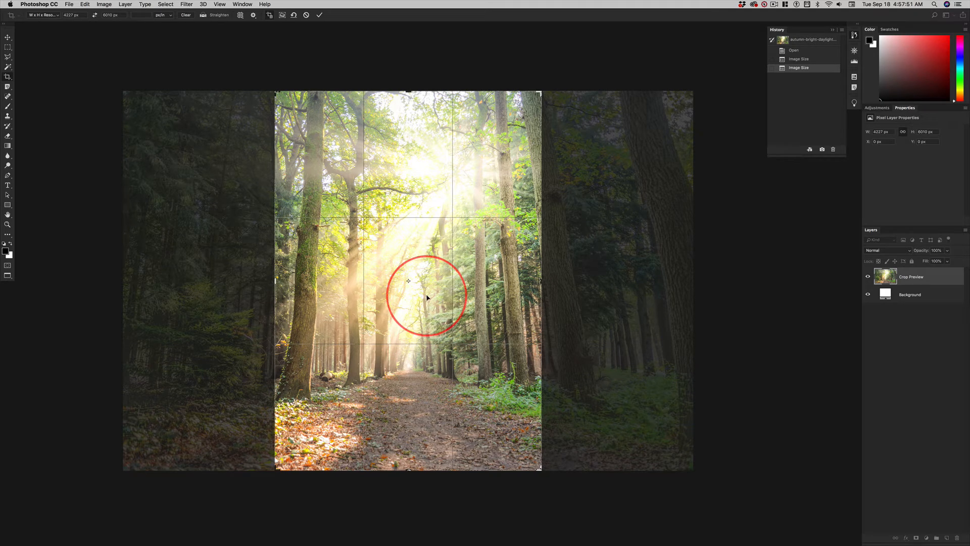
- Shift the photo slightly left within the crop frame to frame the path and sunbeams, and apply the crop
mouse_move(427, 299)
mouse_down()
mouse_move(416, 302)
mouse_move(450, 298)
mouse_move(417, 297)
mouse_up()
key(shift)
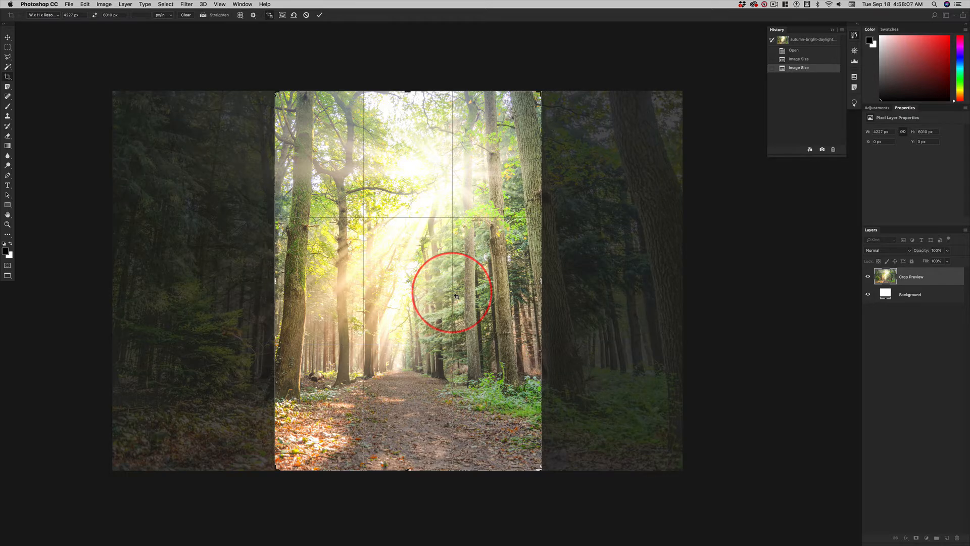
drag(449, 292, 486, 322)
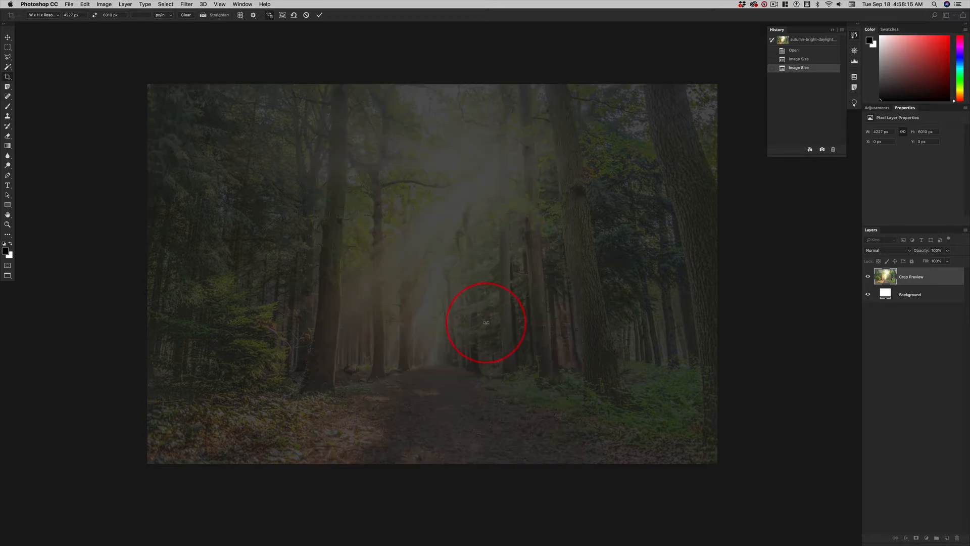
key(super+z)
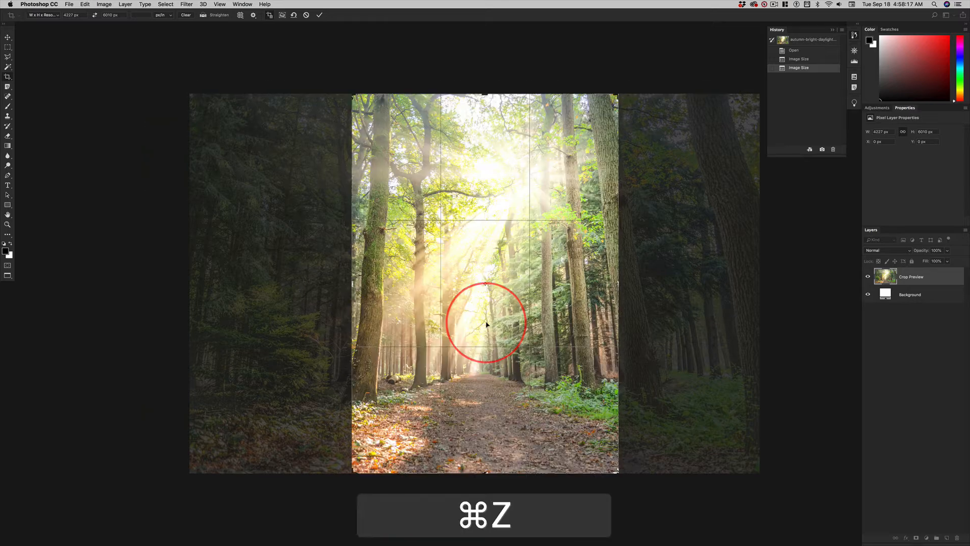
click(495, 303)
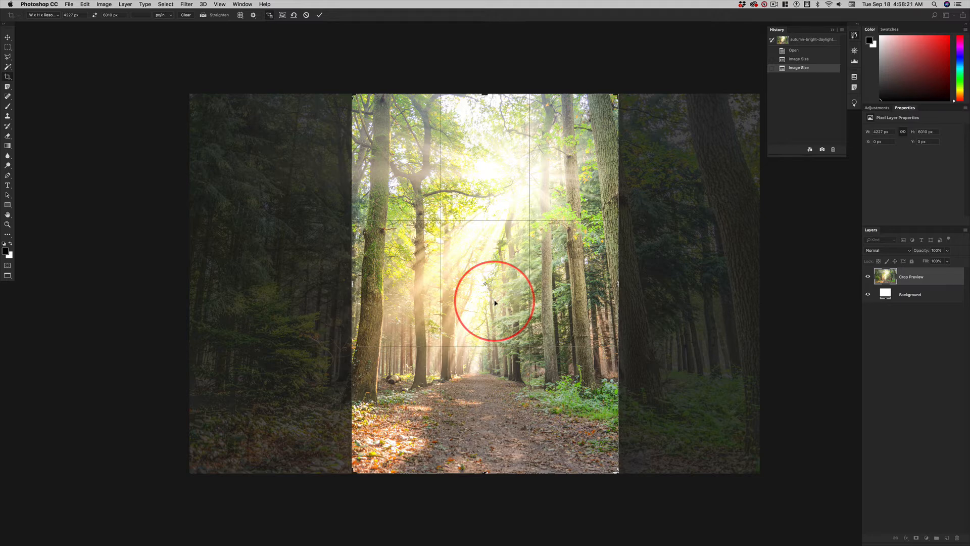
drag(495, 303, 491, 303)
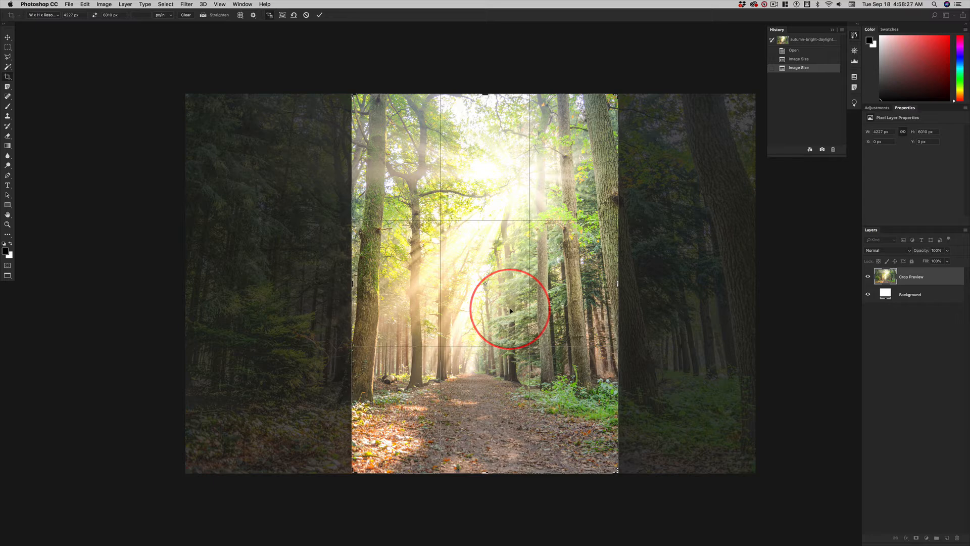
key(Return)
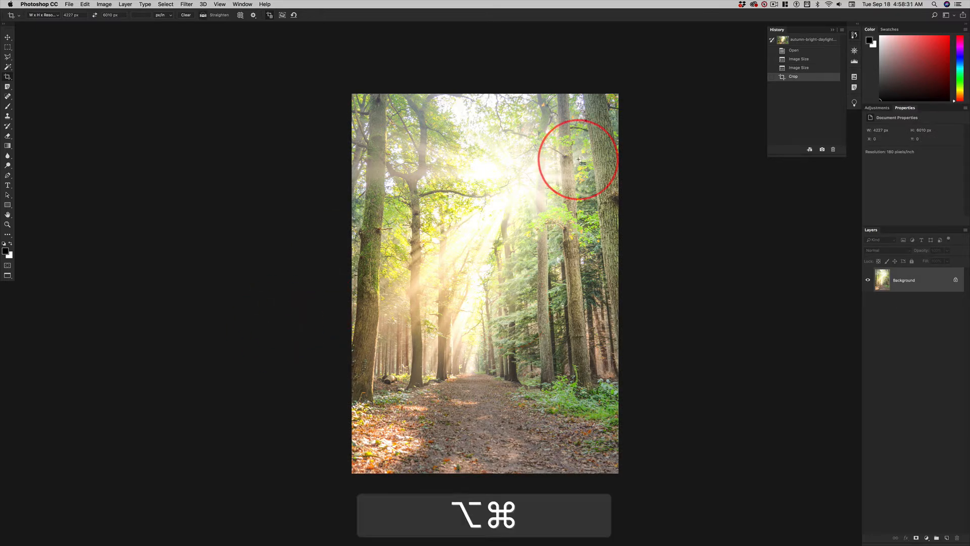
- Check the cropped photo's width, height and resolution in the Image Size settings without changing them, and switch to the Move tool
key(alt+super+i)
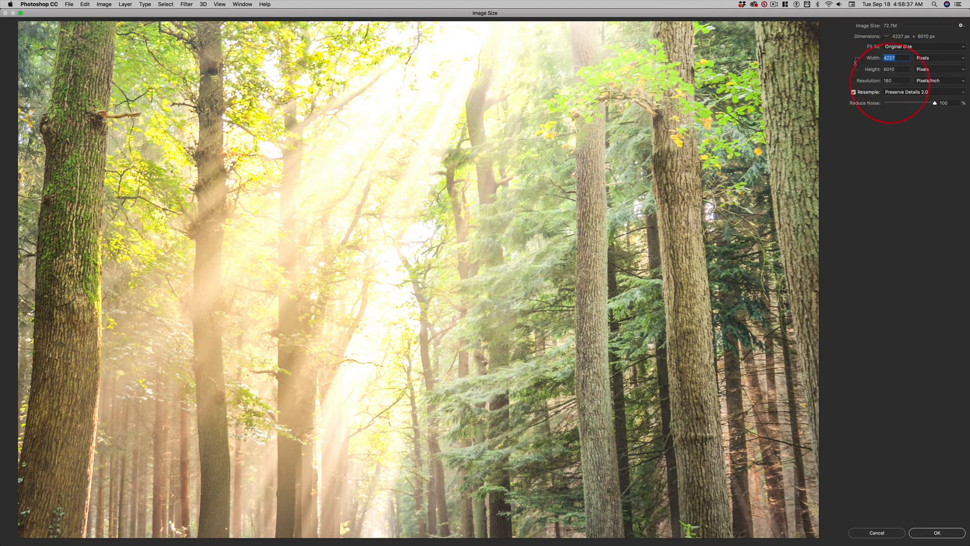
click(877, 533)
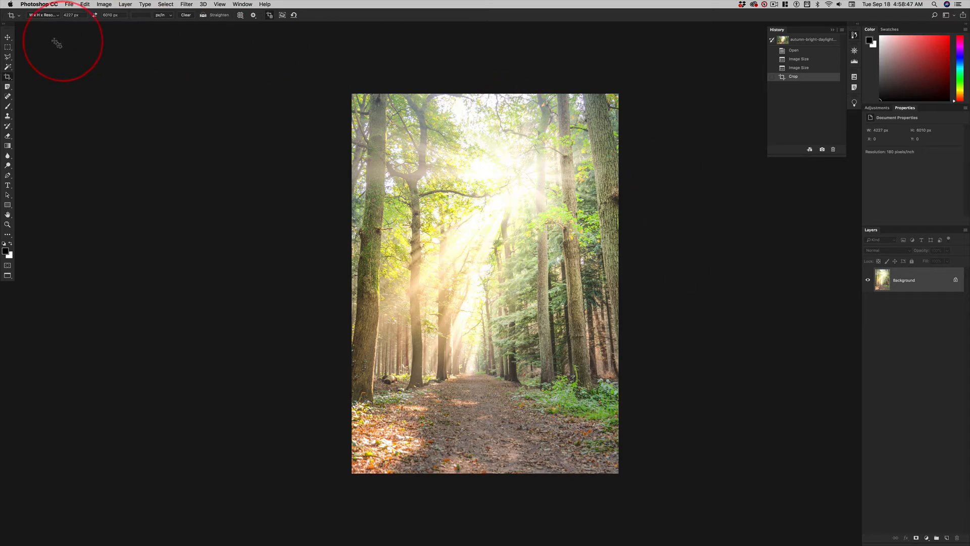
click(7, 38)
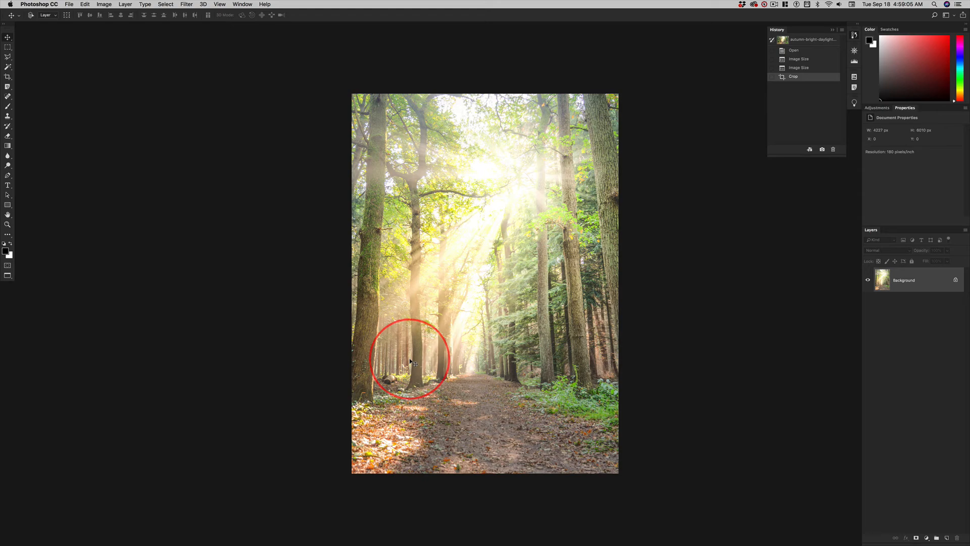
- Inspect the cropped forest photo's detail at 100% magnification and return to viewing the whole image
key(super+1)
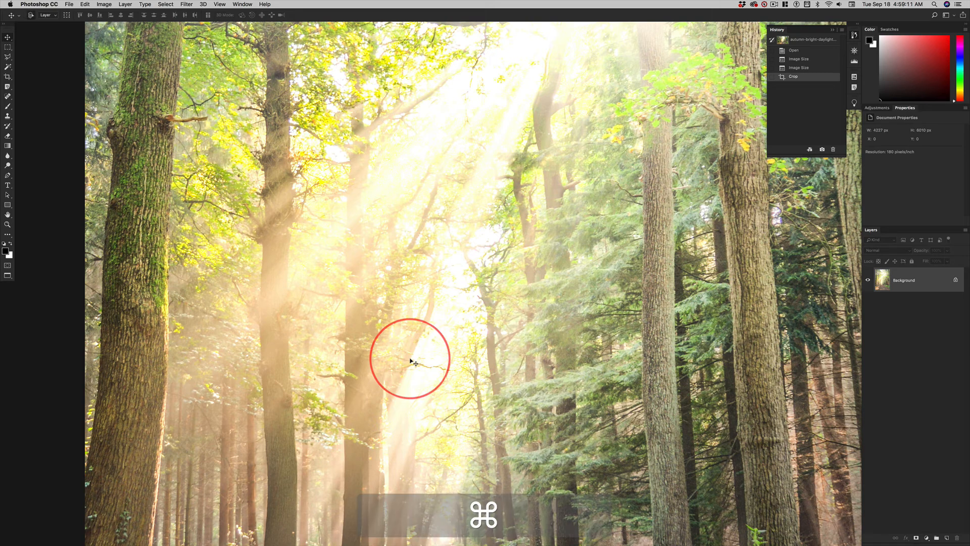
key(super+minus)
key(super+minus)
key(super+minus)
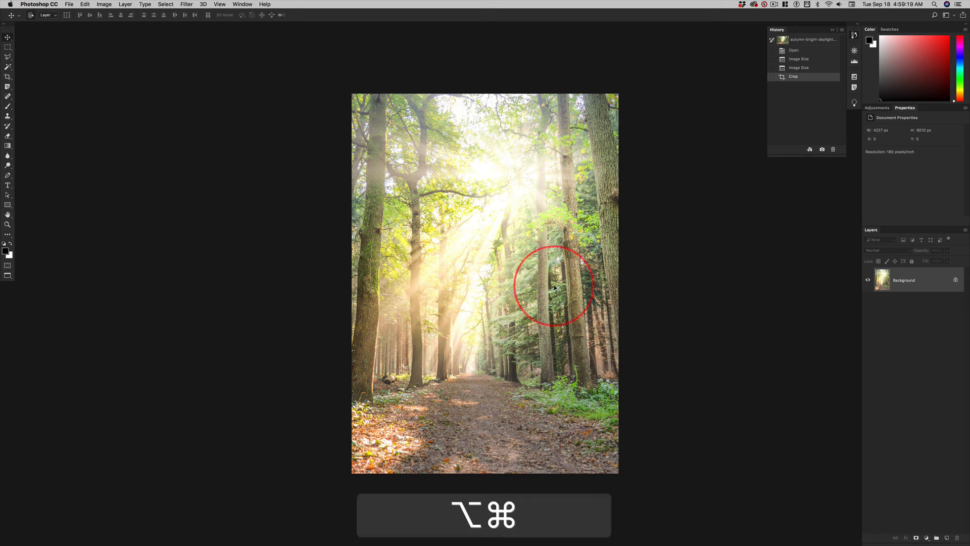
key(alt+super+1)
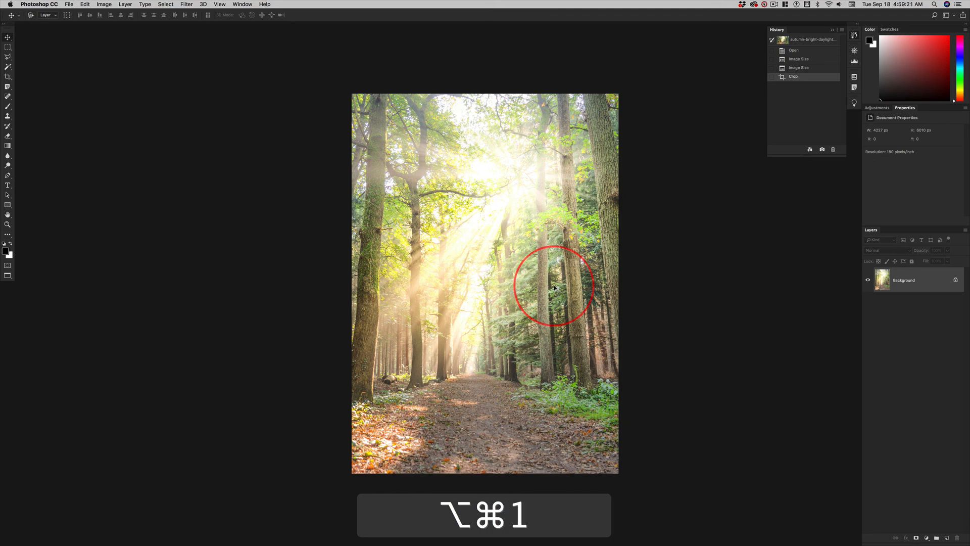